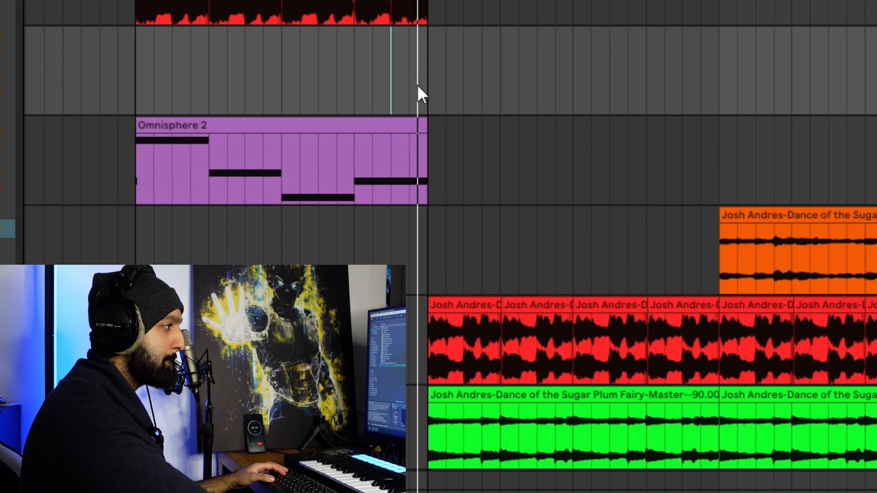
pyautogui.scroll(3, 450, 221)
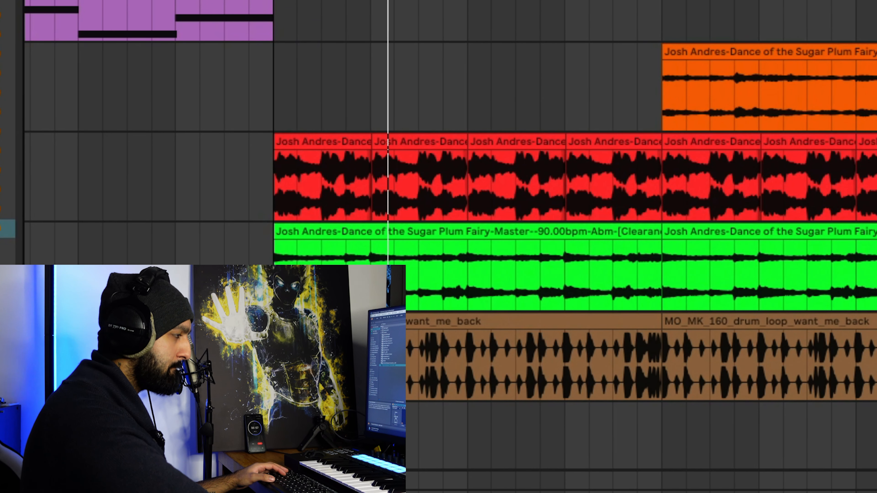
pyautogui.scroll(4, 535, 235)
pyautogui.scroll(2, 529, 172)
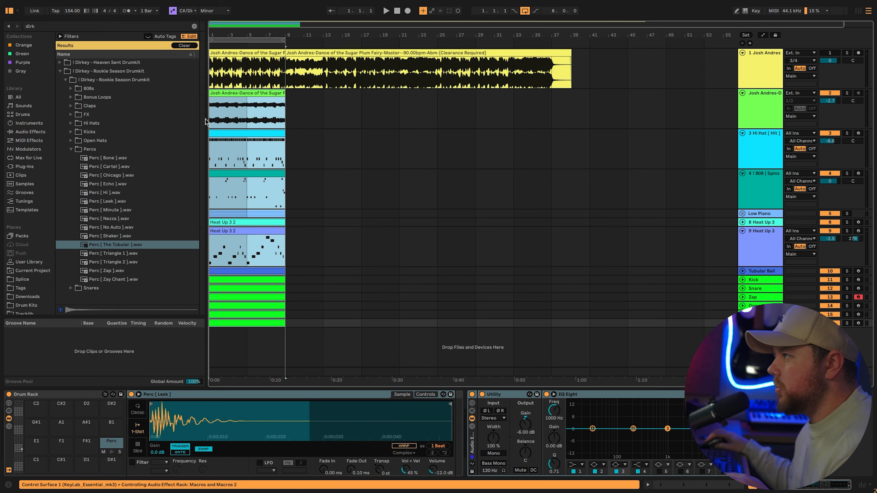
# - Move the instrument and drum clips to bar 25 and copy bars 5 to 9 of the full sample onto the third track at bar 1
pyautogui.click(263, 140)
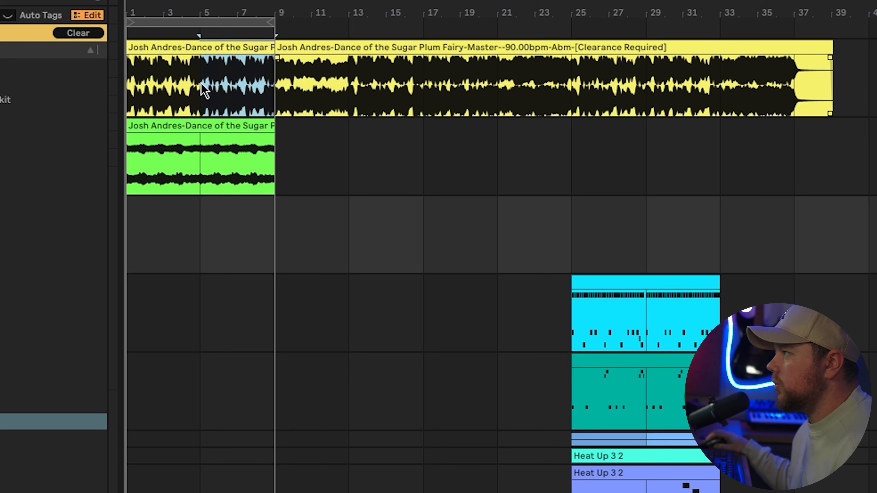
pyautogui.moveTo(271, 52); pyautogui.dragTo(233, 144)
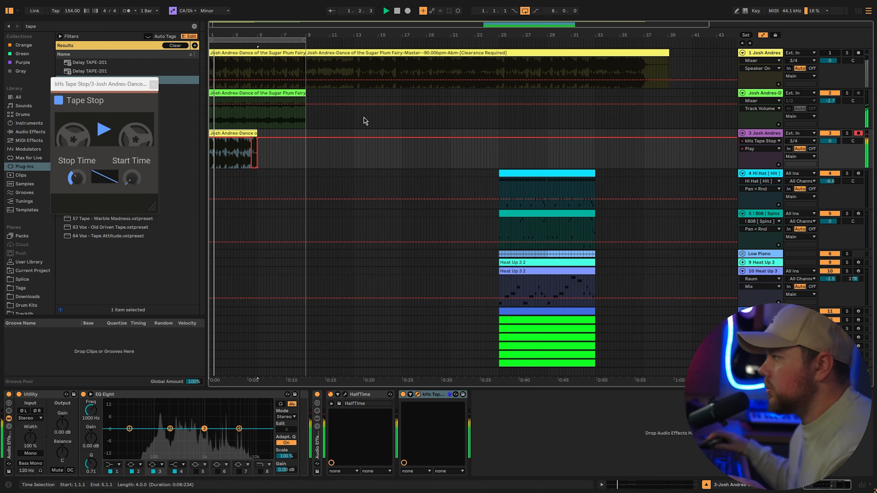
# - Set a fixed arrangement grid and move the instrument, drum and green sample clips to start at bar 9
pyautogui.rightClick(686, 268)
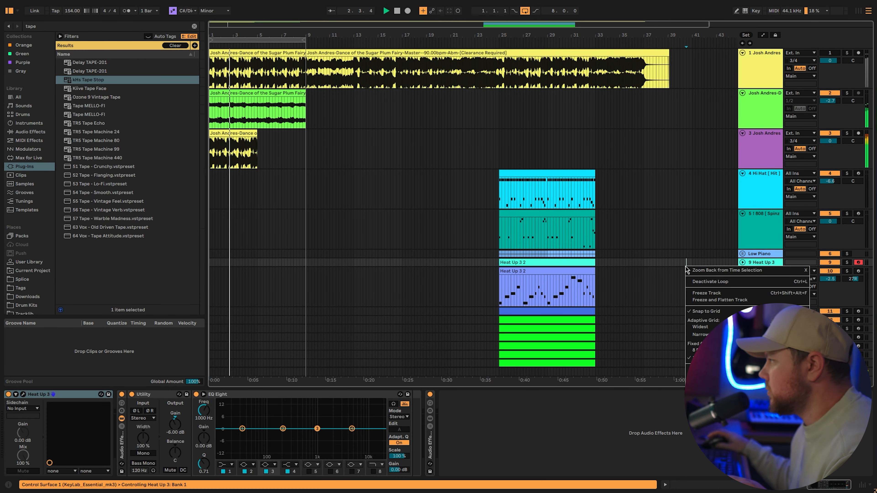
pyautogui.click(720, 350)
pyautogui.scroll(-2, 639, 349)
pyautogui.moveTo(600, 344); pyautogui.dragTo(511, 149)
pyautogui.moveTo(298, 97); pyautogui.dragTo(396, 98)
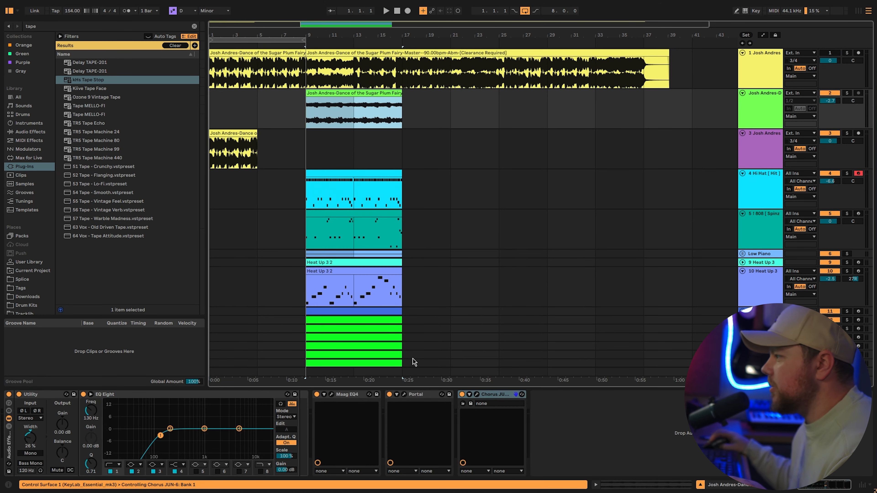
# - Rename the track holding the ErrorTheProducer riser sample as Riser
pyautogui.scroll(-2, 408, 346)
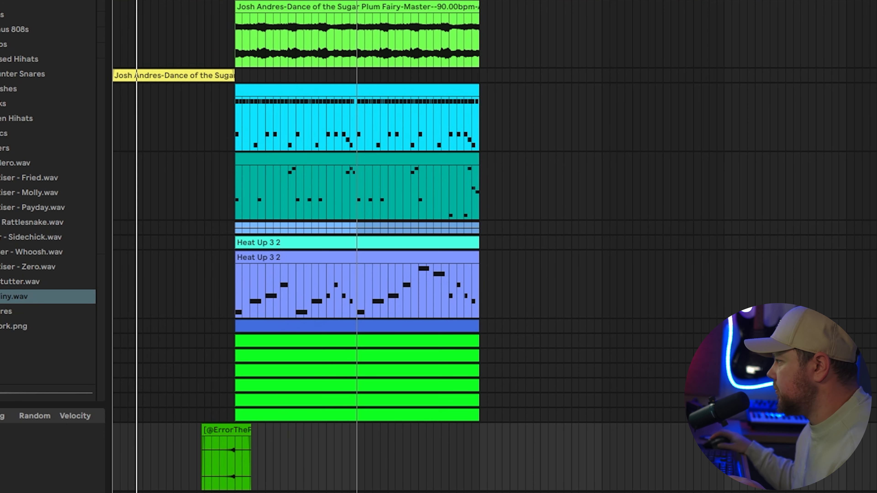
pyautogui.rightClick(796, 65)
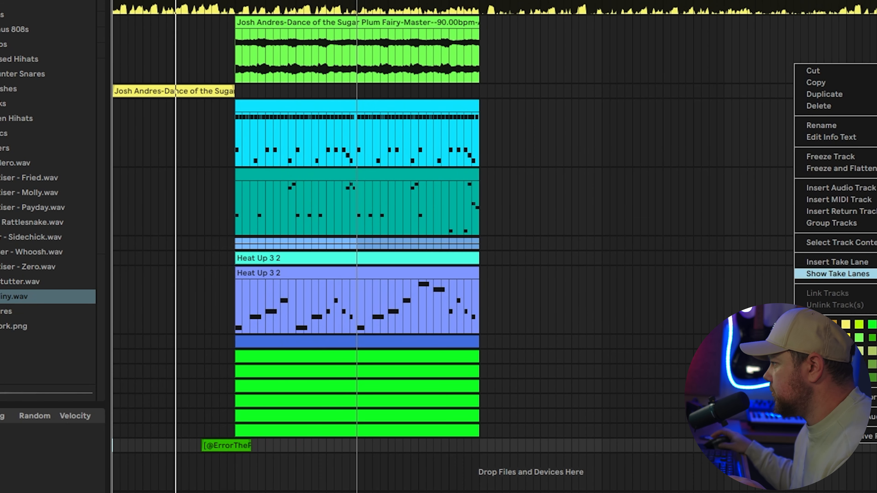
pyautogui.click(819, 129)
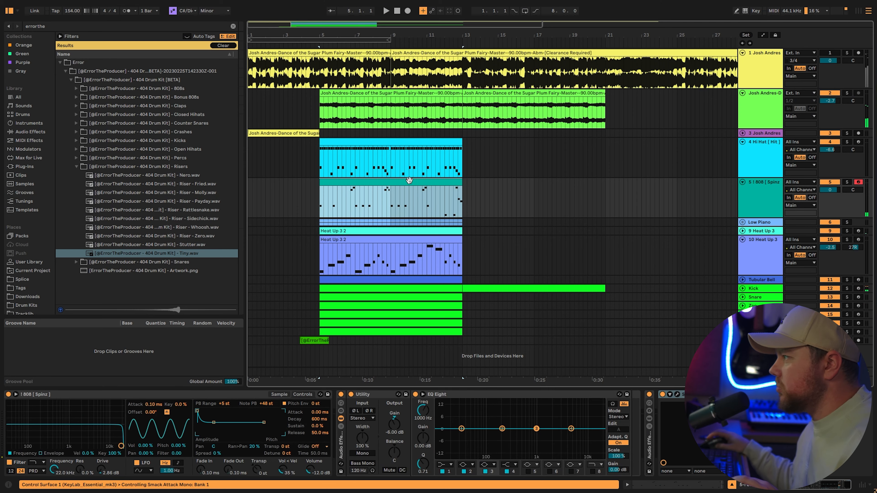
# - Duplicate the 808 and snare clips so they continue from bar 13 to bar 21
pyautogui.hotkey('ctrl', 'd')
pyautogui.click(445, 297)
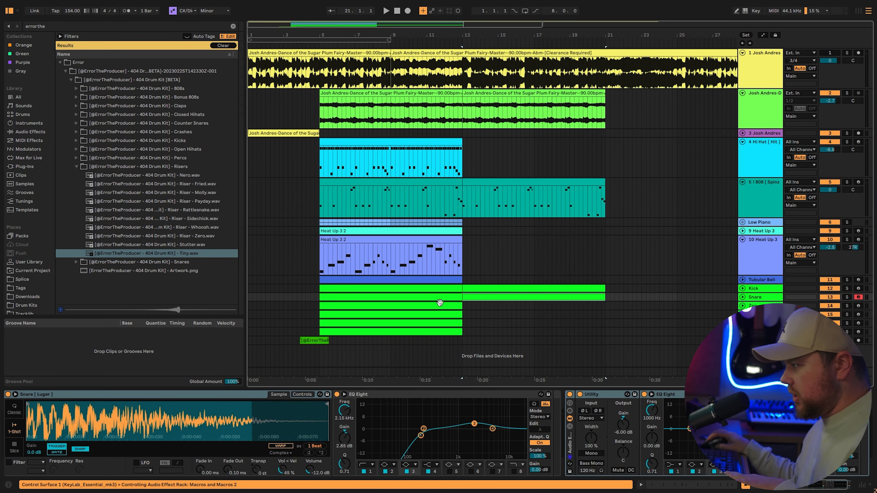
pyautogui.click(436, 305)
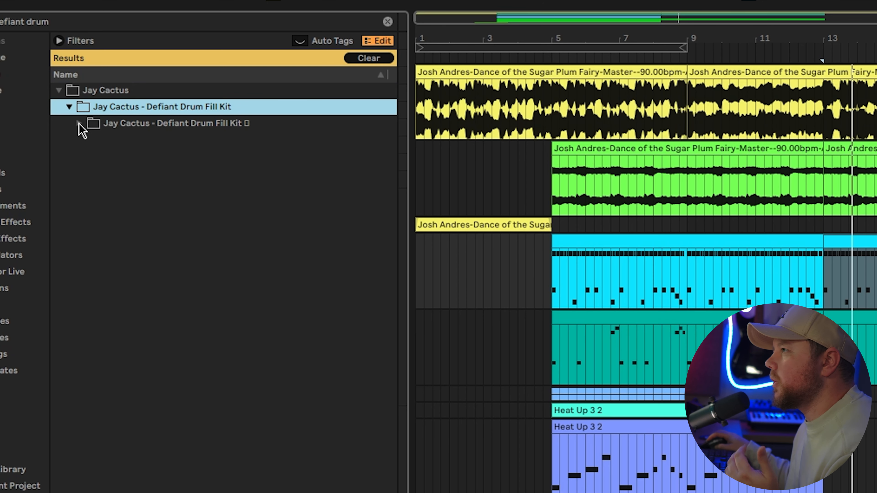
# - Browse to the Drum Fills folder of the Defiant Drum Fill Kit and add a fade-in to the Drum Fill 16 clip
pyautogui.click(80, 124)
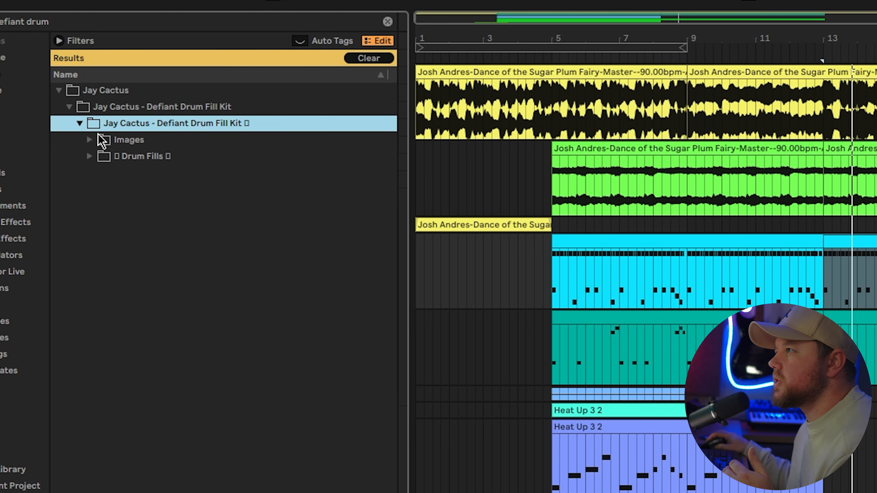
pyautogui.click(90, 157)
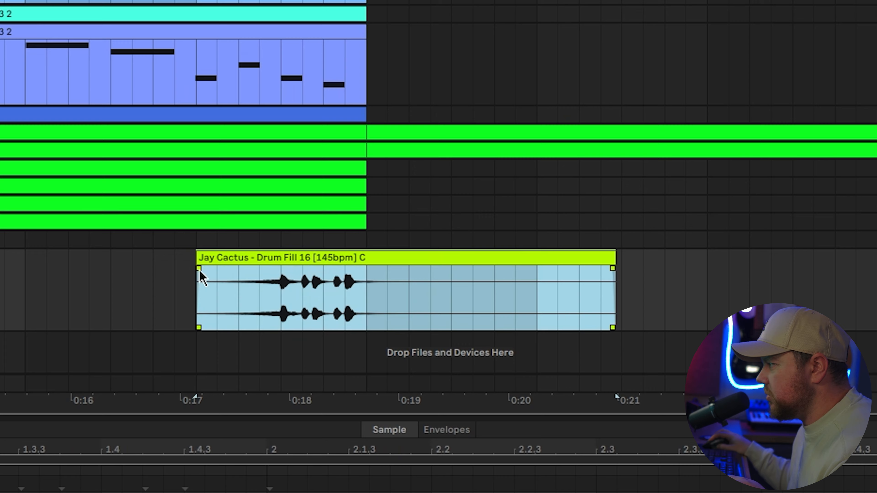
pyautogui.moveTo(198, 269); pyautogui.dragTo(269, 276)
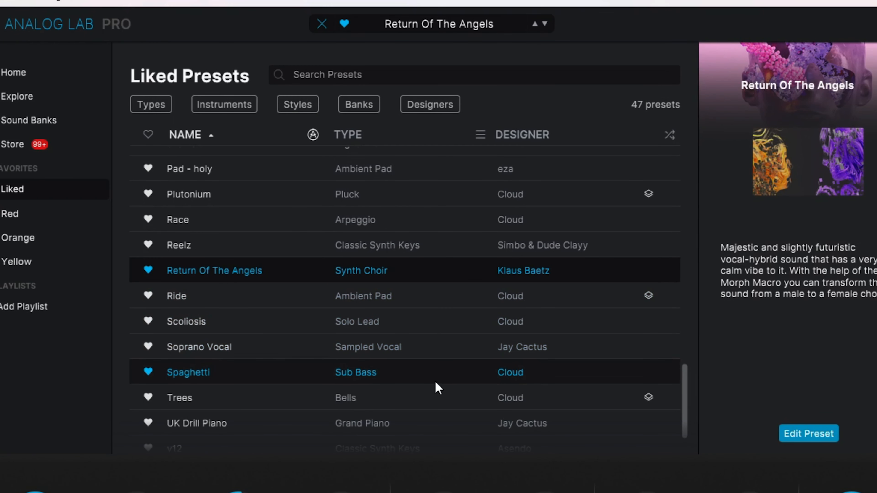
pyautogui.scroll(-3, 435, 380)
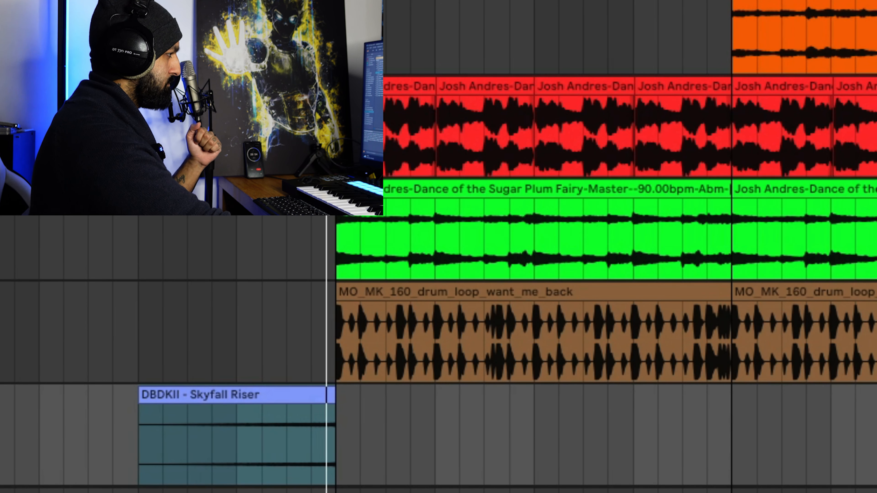
pyautogui.click(642, 433)
pyautogui.click(804, 433)
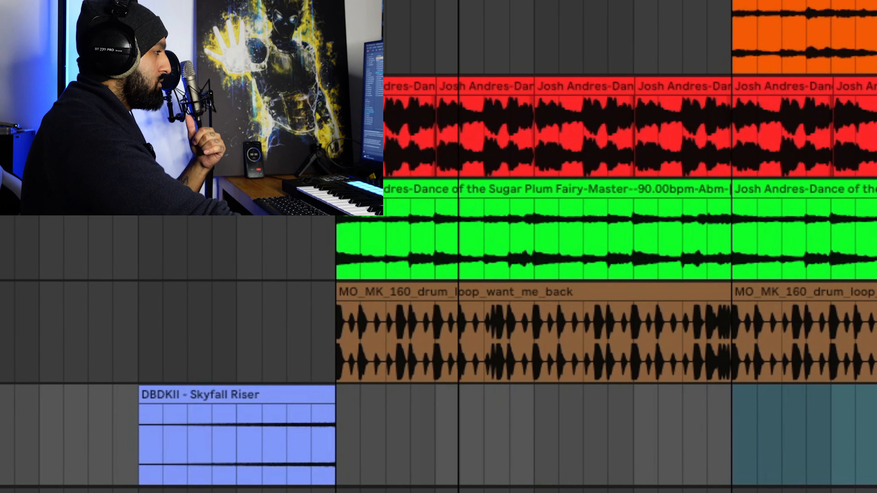
# - Duplicate the orange sample clip into the section from bar 17 to bar 21
pyautogui.press('-')
pyautogui.press('-')
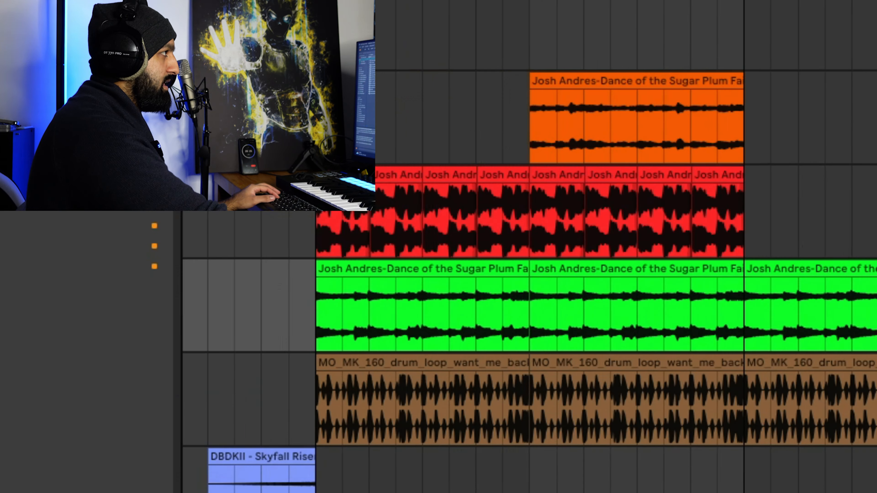
pyautogui.press('-')
pyautogui.click(554, 48)
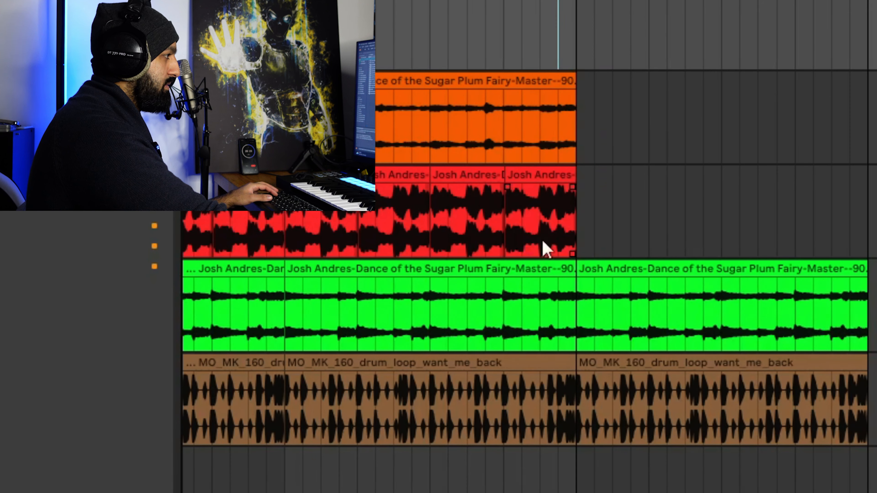
pyautogui.hotkey('ctrl', 'd')
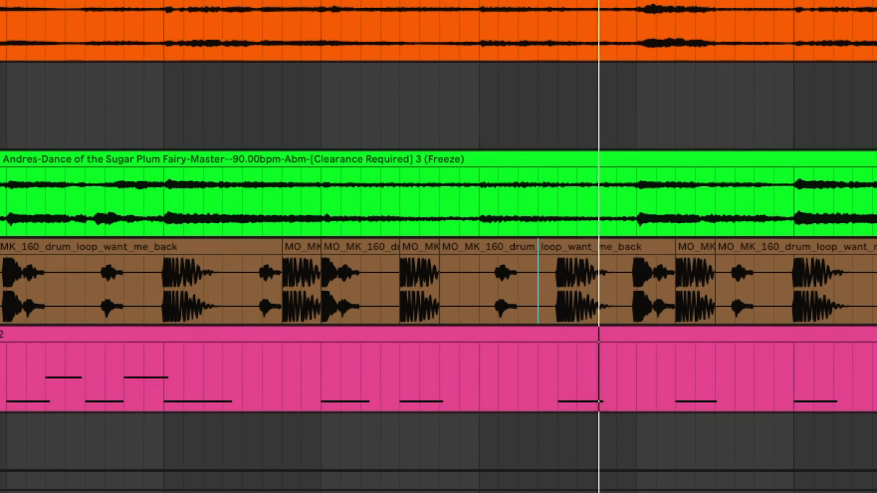
pyautogui.hscroll(10, 439, 246)
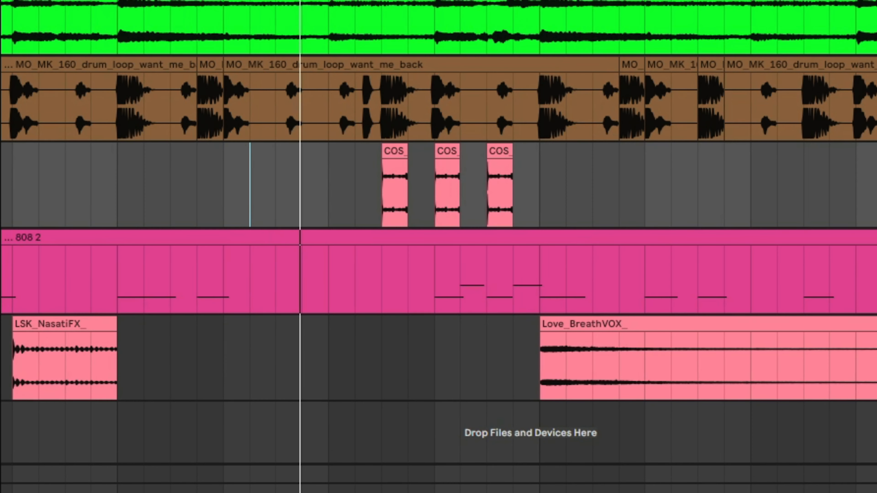
pyautogui.press('-')
pyautogui.press('-')
pyautogui.press('-')
pyautogui.moveTo(529, 2); pyautogui.dragTo(528, 0)
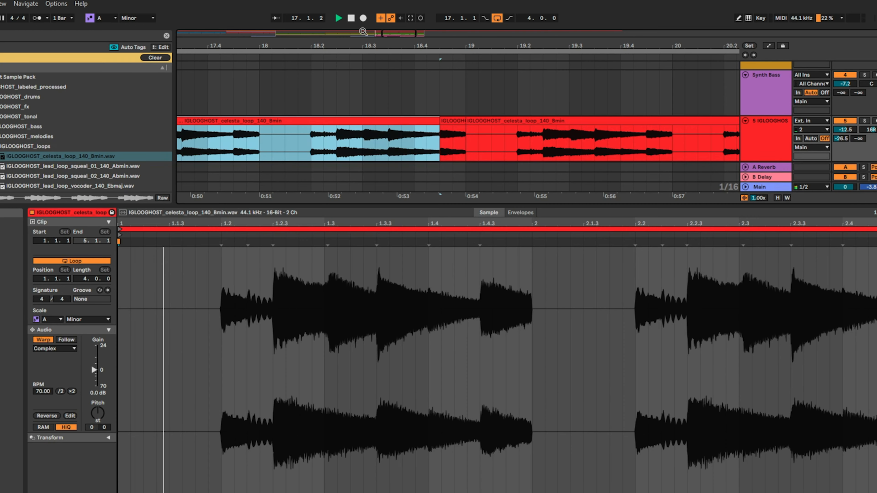
pyautogui.moveTo(405, 31); pyautogui.dragTo(406, 21)
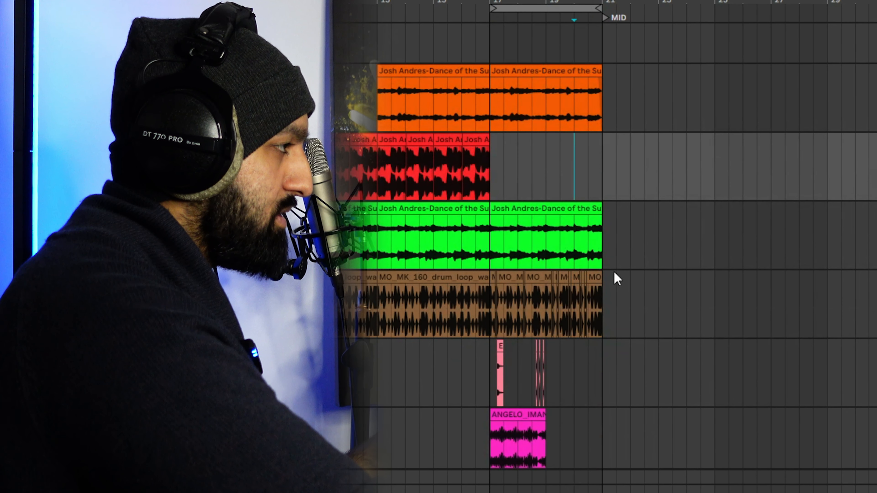
pyautogui.scroll(3, 617, 279)
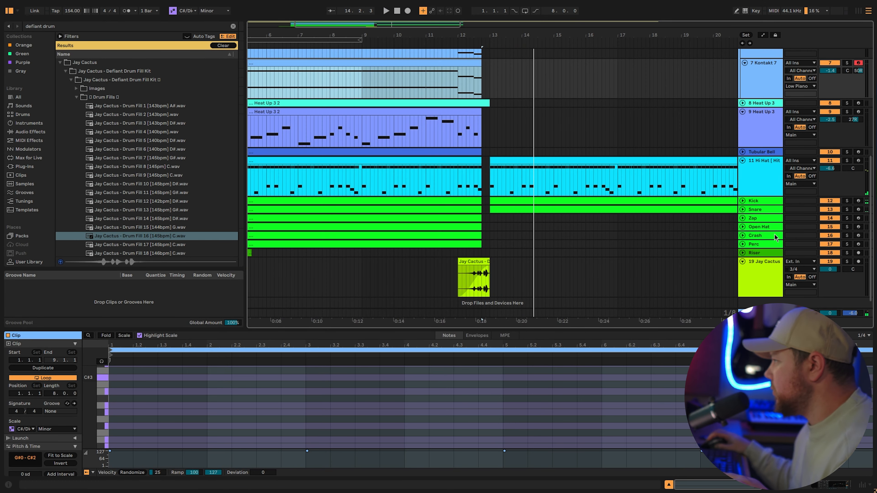
# - Add a crash clip at bar 13 and shorten it to end at bar 17
pyautogui.click(770, 236)
pyautogui.click(437, 236)
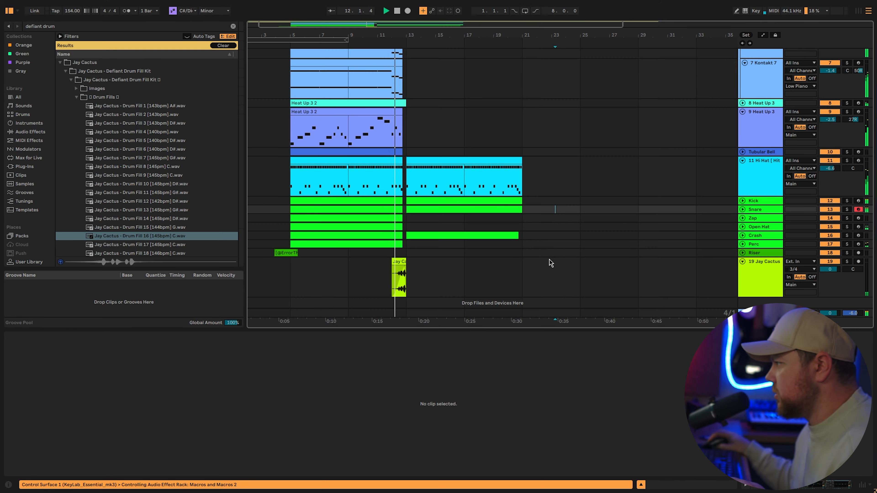
pyautogui.moveTo(516, 234); pyautogui.dragTo(463, 232)
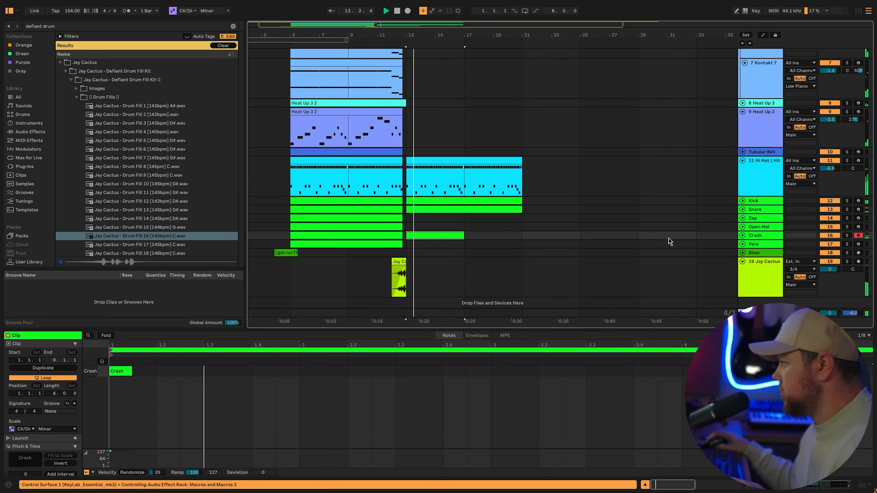
# - Load the Efx MOTIONS plug-in on the green sample track and reposition its window
pyautogui.scroll(2, 582, 245)
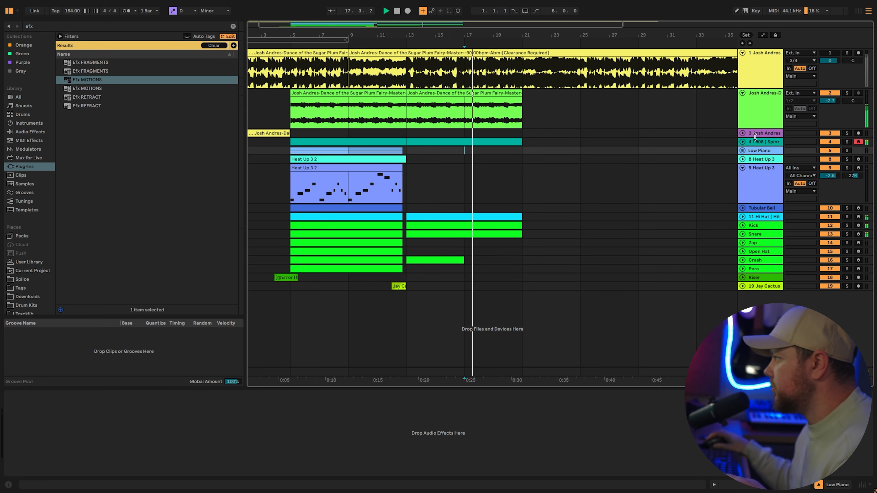
pyautogui.click(757, 115)
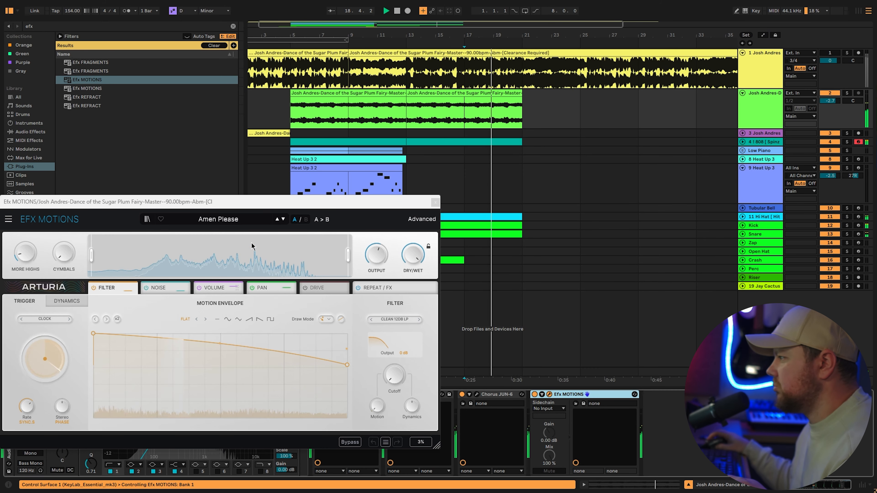
pyautogui.moveTo(283, 205); pyautogui.dragTo(389, 178)
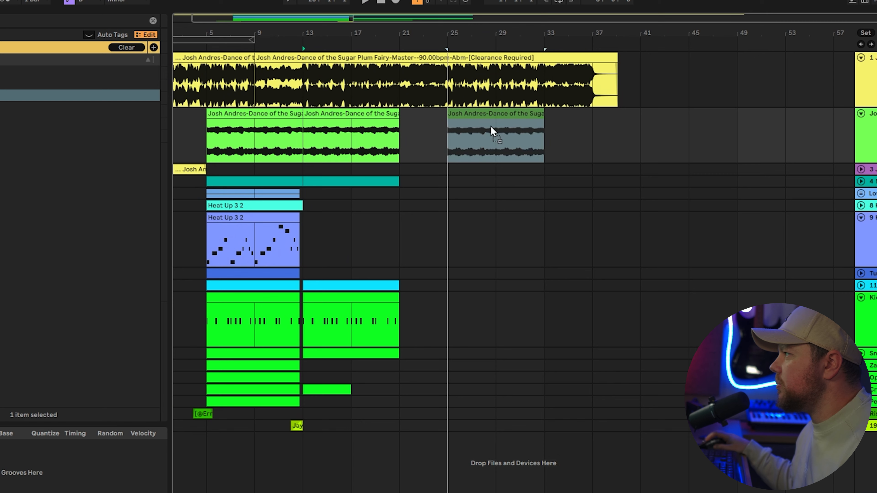
# - Extend the green sample, hi-hat, kick, snare and 808 parts to bar 29 with duplicated clips
pyautogui.moveTo(489, 132); pyautogui.dragTo(445, 133)
pyautogui.press('a')
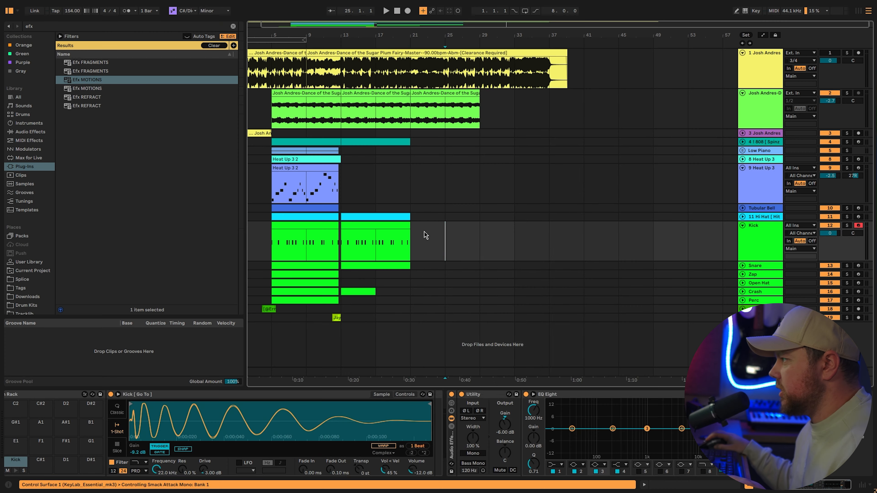
pyautogui.rightClick(424, 232)
pyautogui.click(393, 219)
pyautogui.click(392, 218)
pyautogui.press('super+d')
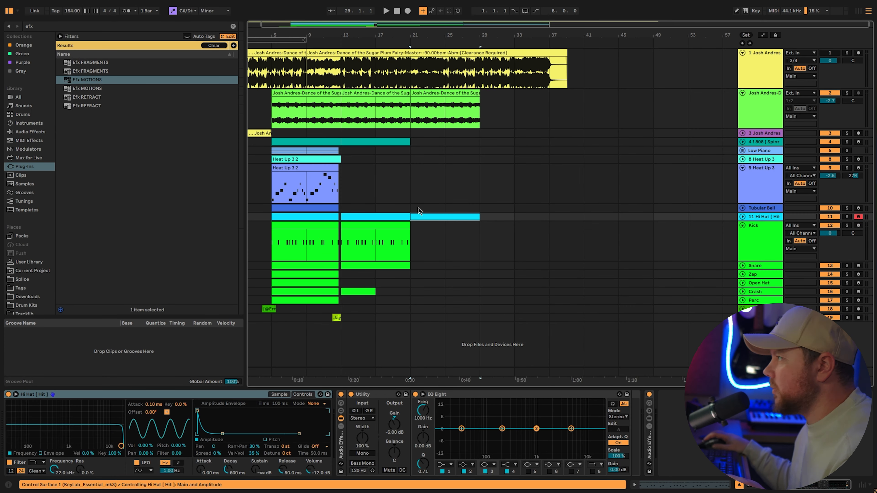
pyautogui.rightClick(436, 251)
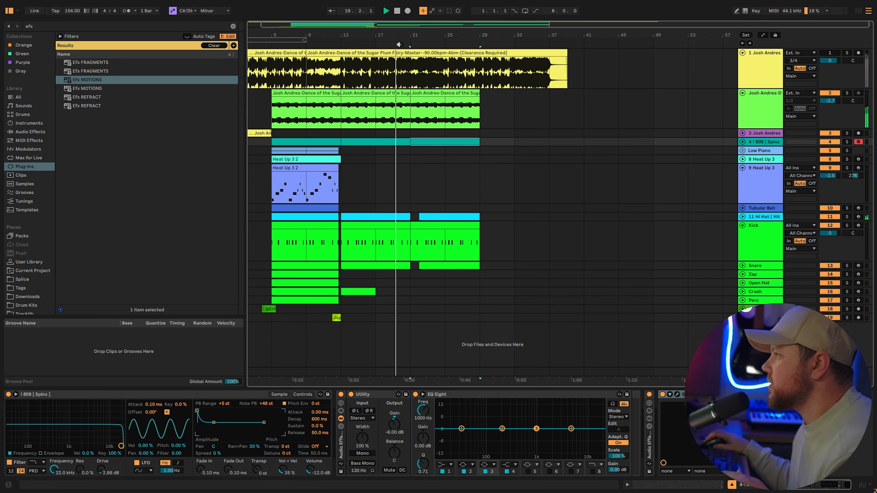
# - Expand the Low Piano group, copy its Kontakt 7 clips to start at bar 21, and set playback just before them
pyautogui.click(742, 151)
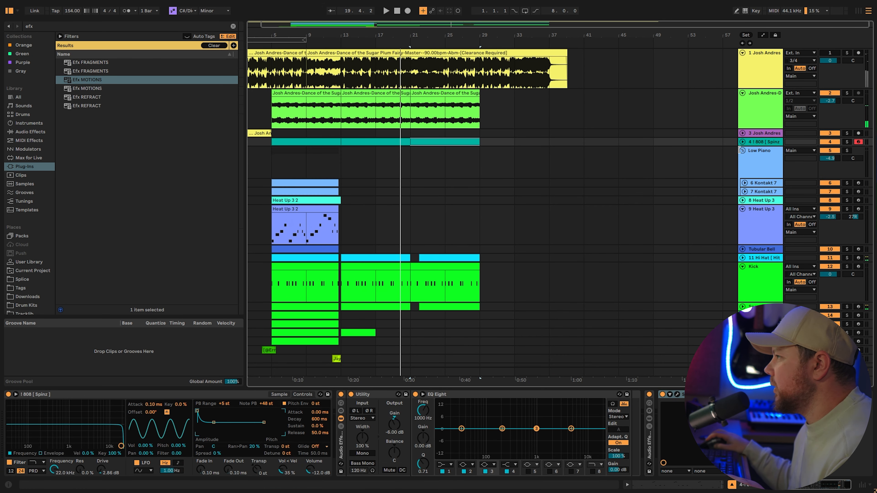
pyautogui.click(299, 183)
pyautogui.moveTo(298, 180); pyautogui.dragTo(436, 182)
pyautogui.click(400, 46)
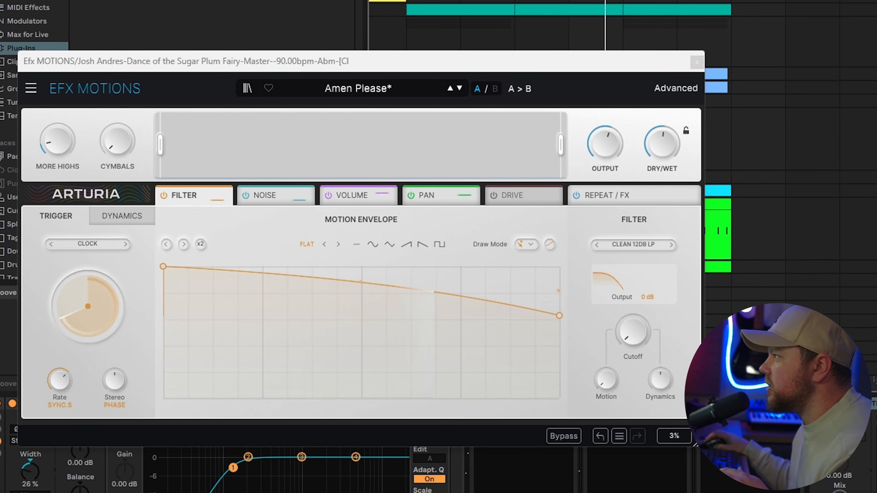
# - Play the arrangement and inspect the Beat Repeat sequence in the Repeat / FX section of Efx MOTIONS
pyautogui.press('space')
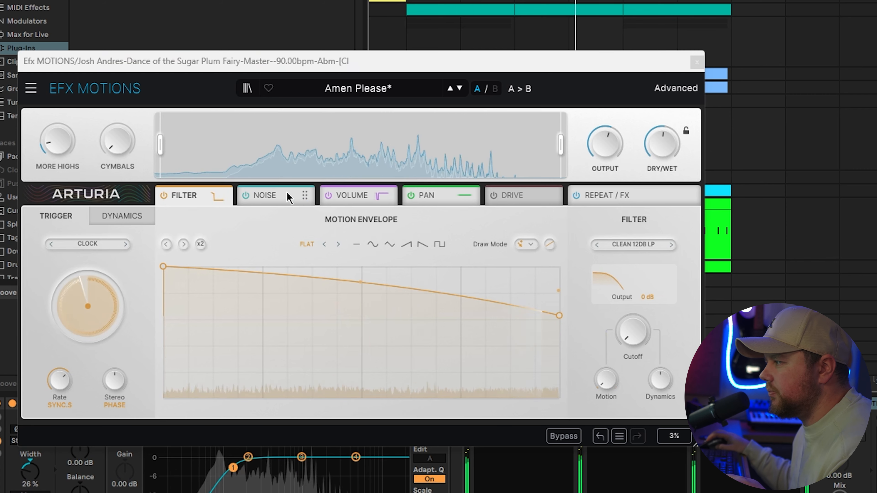
pyautogui.click(639, 195)
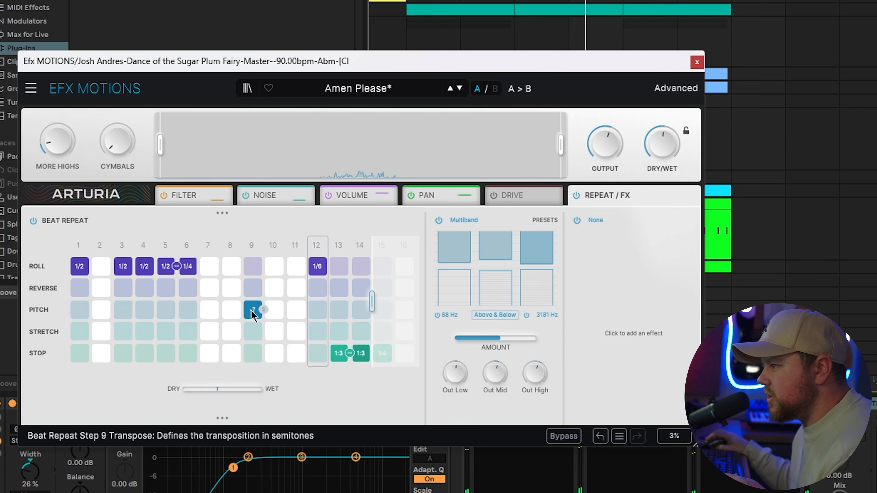
pyautogui.click(250, 268)
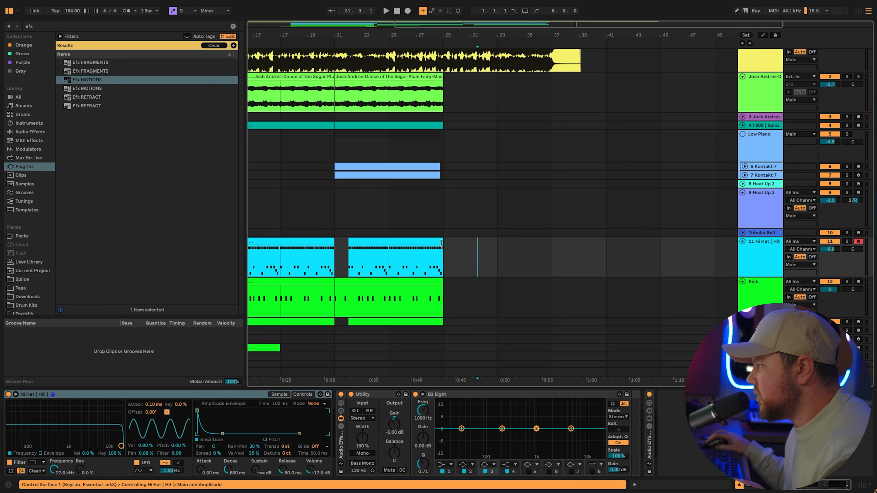
# - Shorten the last hi-hat and snare parts to end at bar 27, leaving the kick running to bar 29
pyautogui.moveTo(443, 244); pyautogui.dragTo(398, 243)
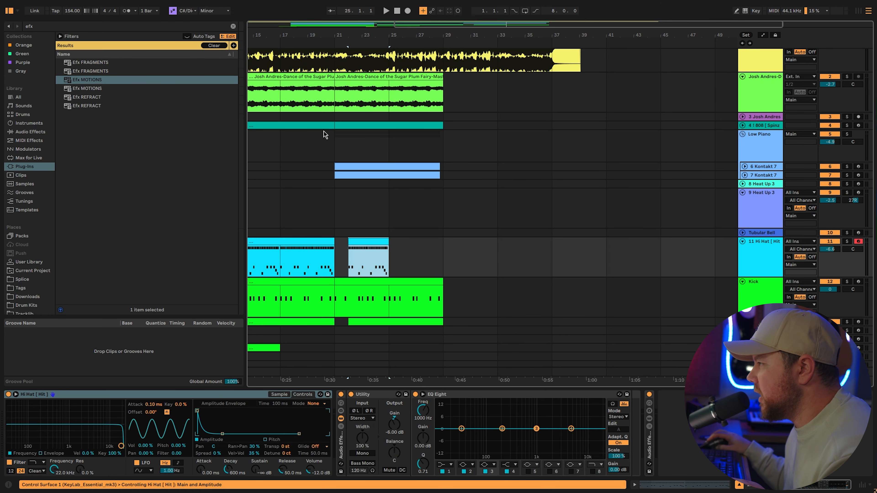
pyautogui.click(301, 44)
pyautogui.moveTo(388, 209); pyautogui.dragTo(407, 209)
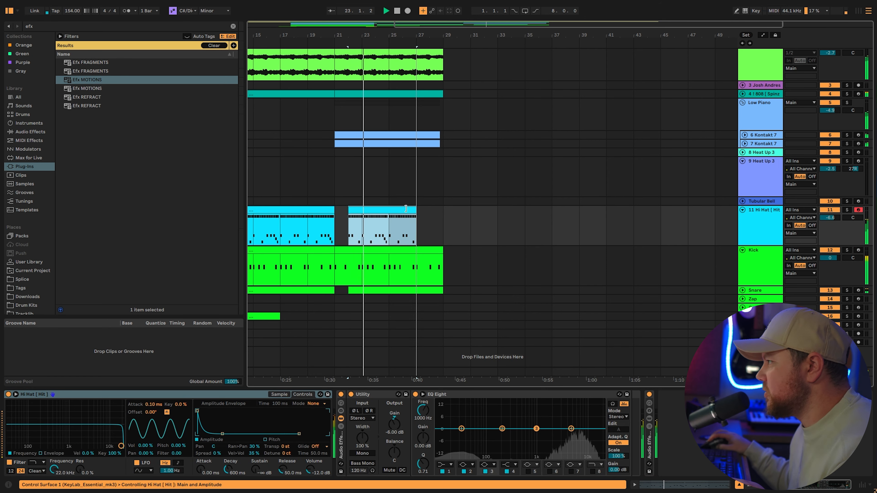
pyautogui.click(743, 291)
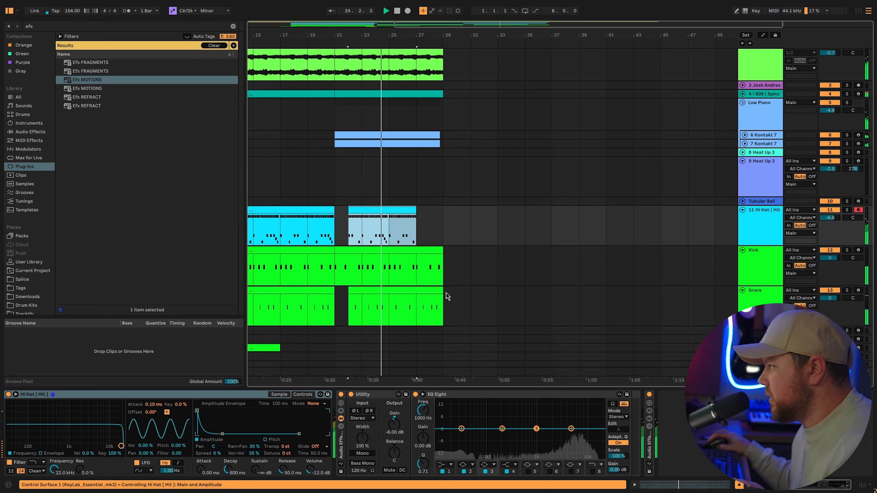
pyautogui.moveTo(443, 297); pyautogui.dragTo(416, 297)
pyautogui.scroll(2, 482, 298)
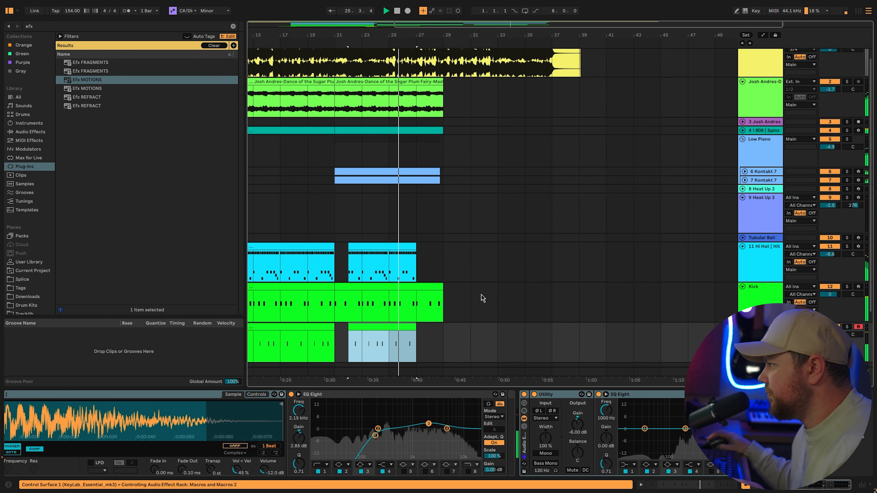
pyautogui.moveTo(482, 36); pyautogui.dragTo(507, 35)
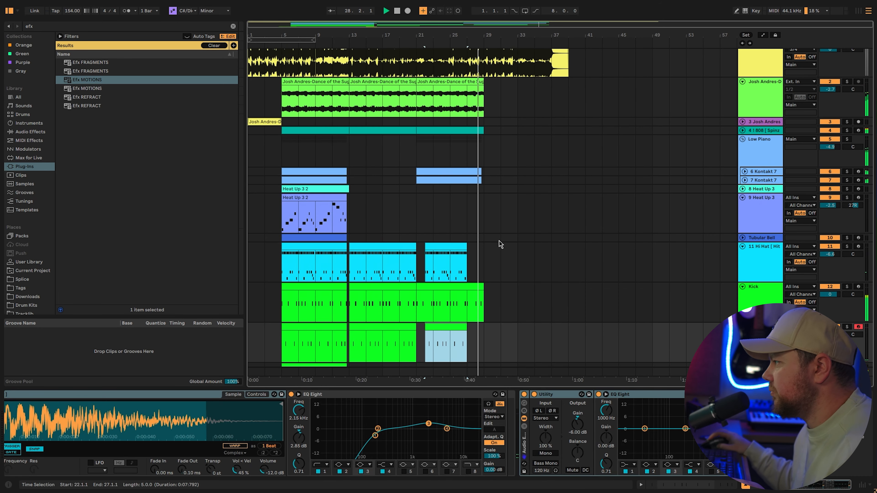
pyautogui.scroll(-4, 501, 245)
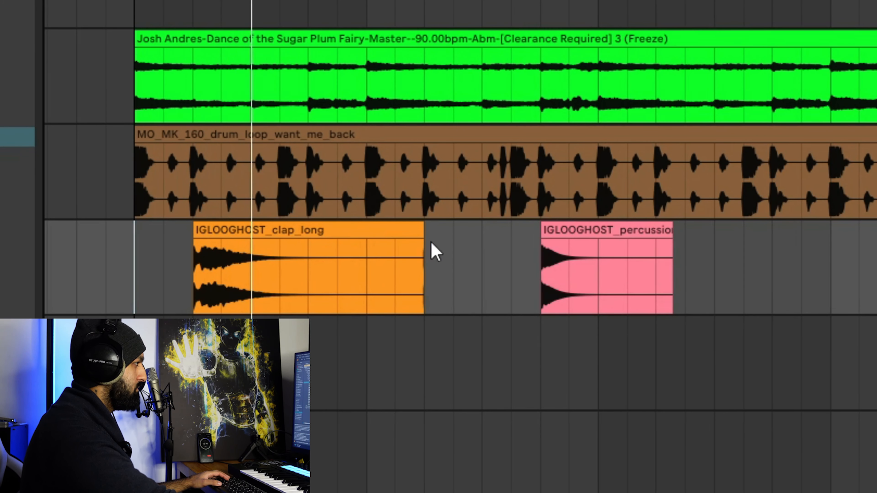
pyautogui.moveTo(654, 1); pyautogui.dragTo(525, 0)
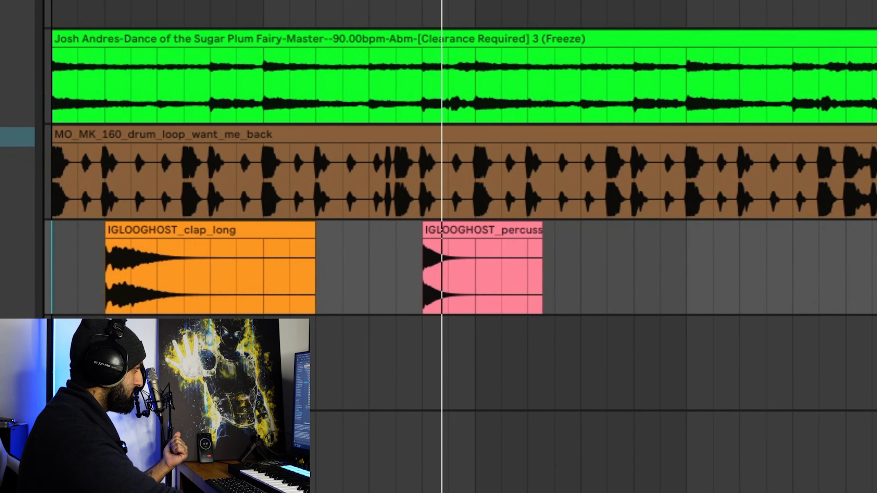